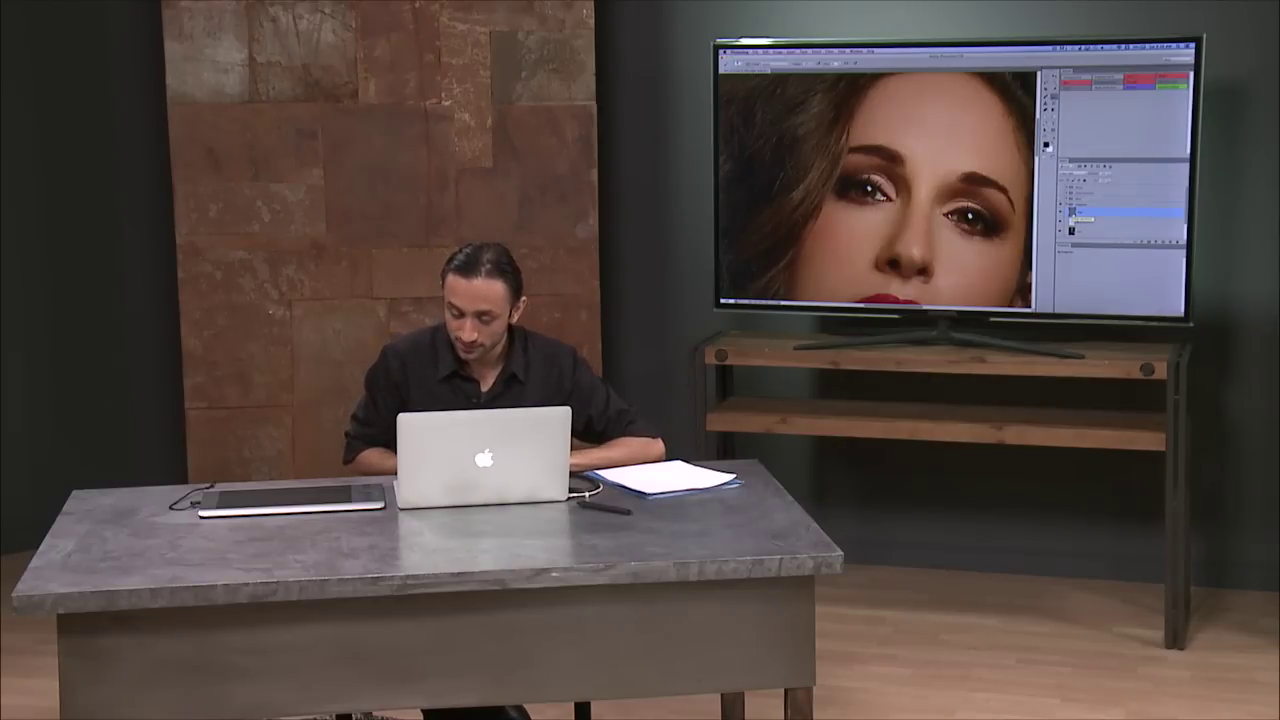
# - Duplicate the High layer and give the copy a layer mask inverted to black
pyautogui.press('super+j')
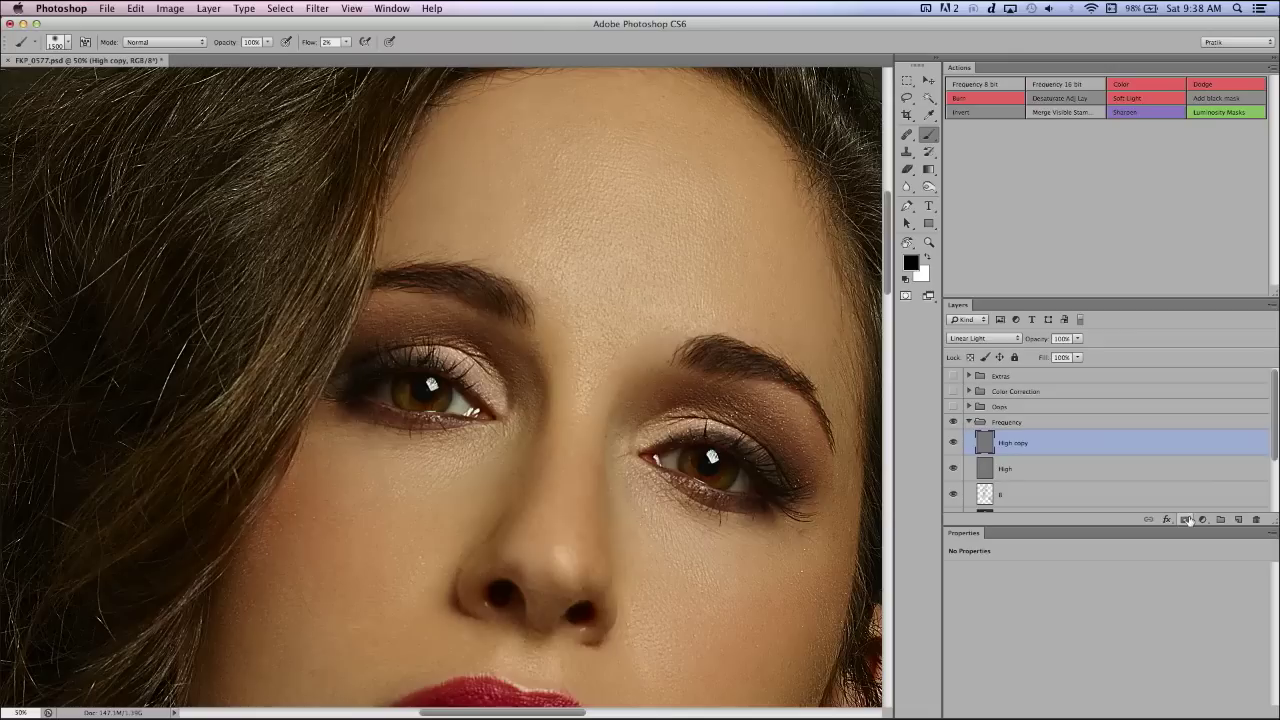
pyautogui.click(1187, 521)
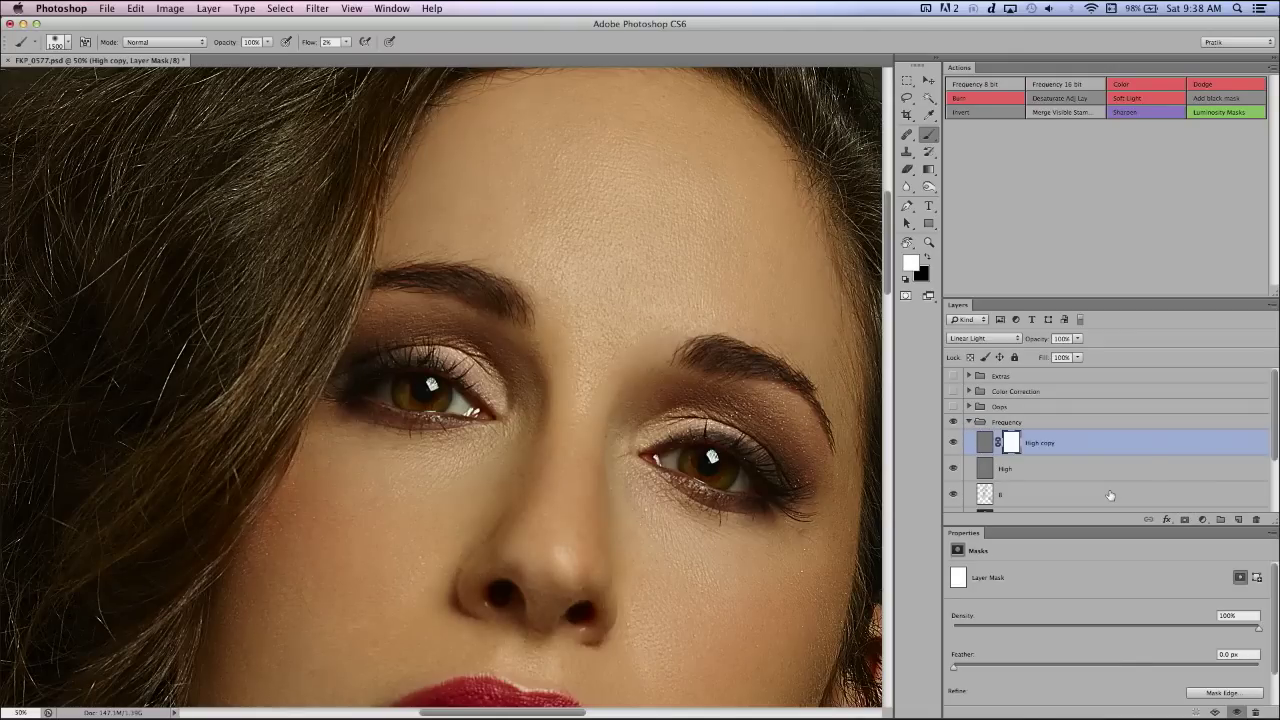
pyautogui.press('super+i')
# - Shrink the white brush, set its flow to 100%, and paint the doubled texture into the High copy's mask on the forehead
pyautogui.press('[')
pyautogui.press('[')
pyautogui.press('[')
pyautogui.press('[')
pyautogui.press('[')
pyautogui.press('[')
pyautogui.press('[')
pyautogui.press('[')
pyautogui.press('[')
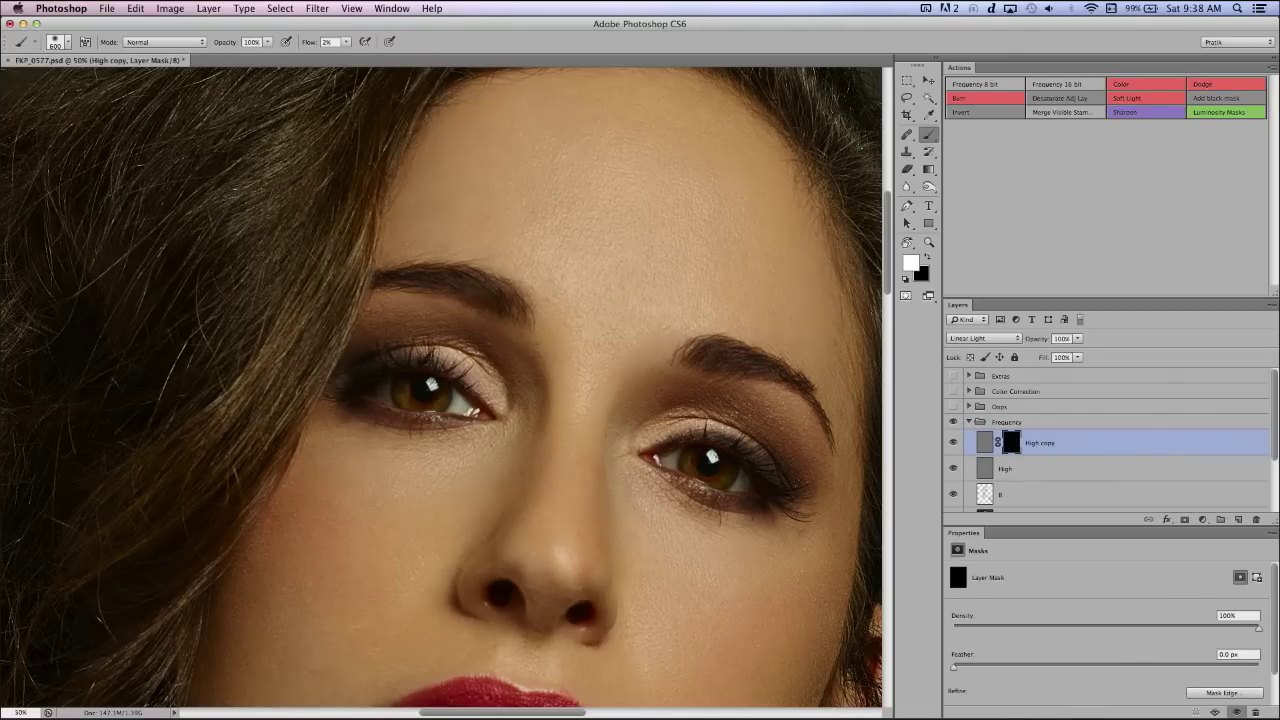
pyautogui.press('super+equal')
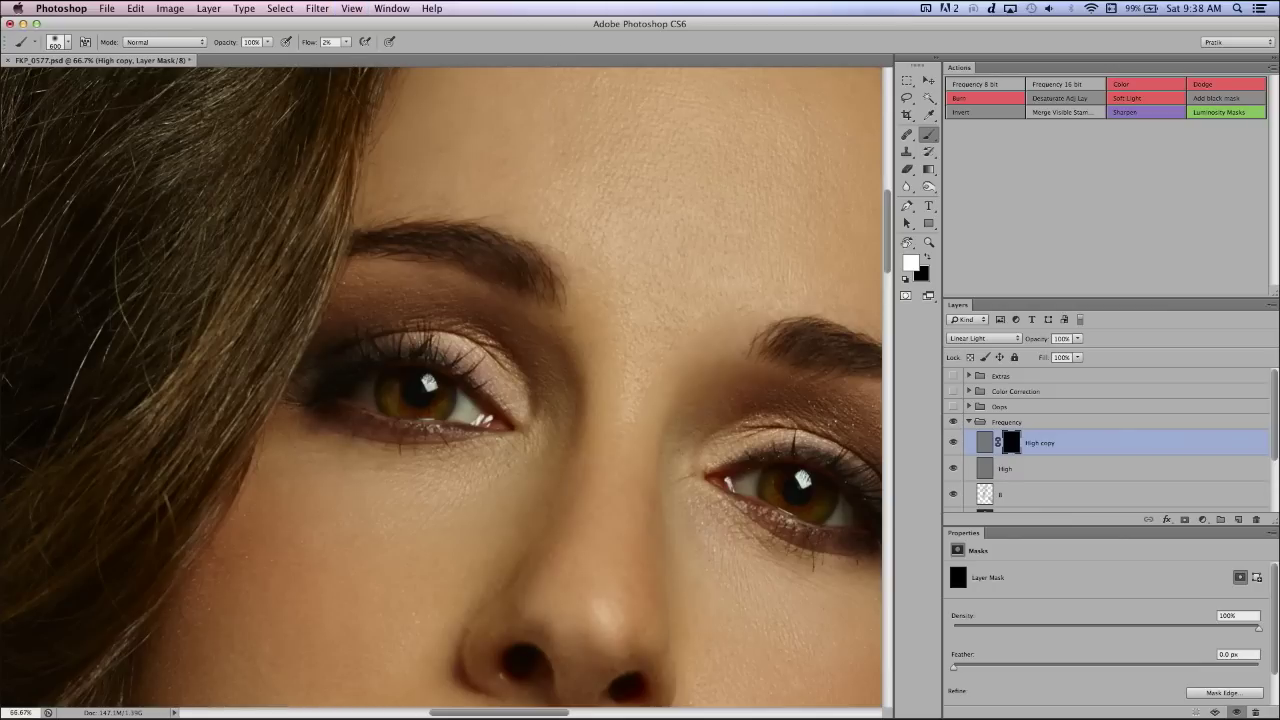
pyautogui.moveTo(651, 102); pyautogui.dragTo(521, 153)
pyautogui.press('[')
pyautogui.press('[')
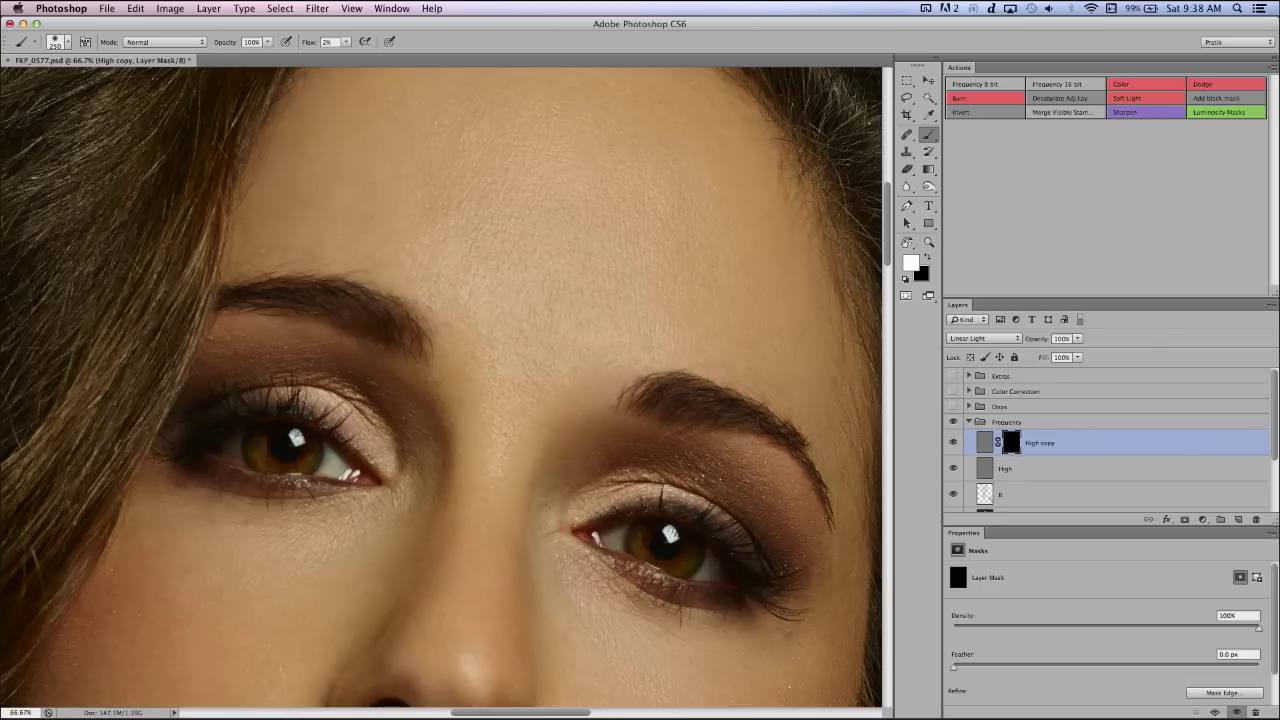
pyautogui.hotkey('shift', '0')
# - Compare the forehead skin texture up close with the High copy layer hidden and shown
pyautogui.press('z')
pyautogui.click(798, 325)
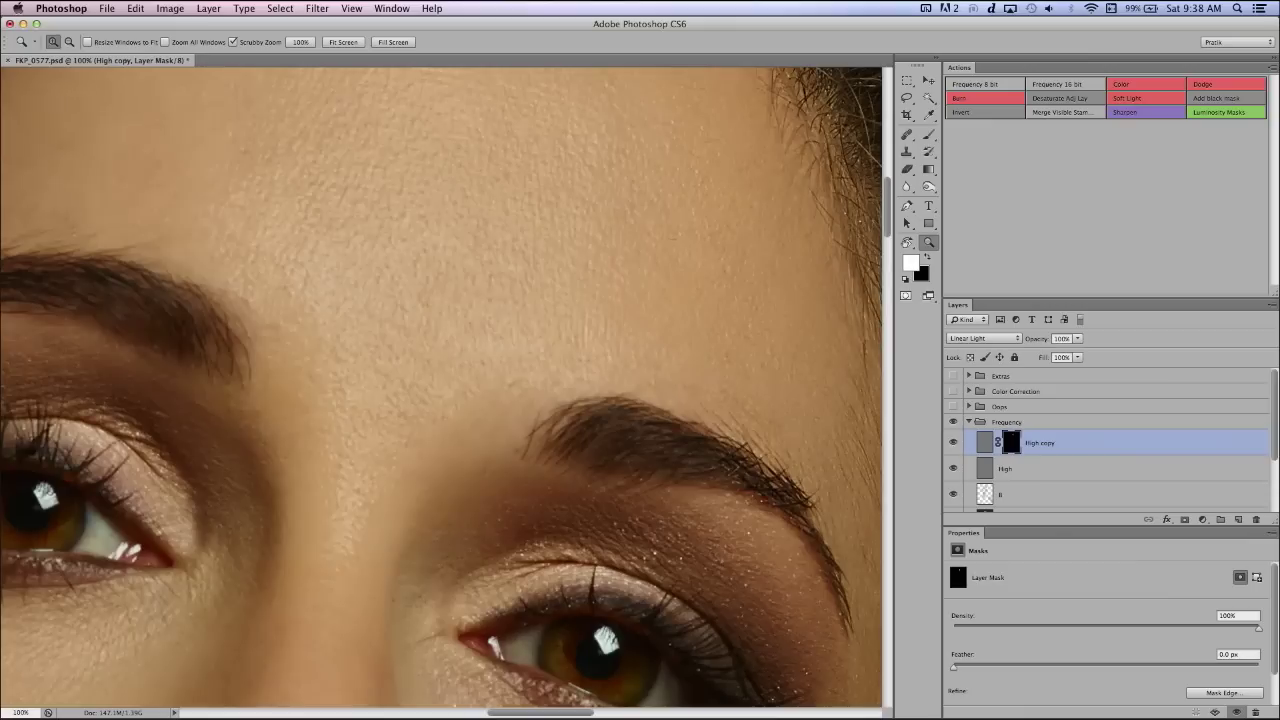
pyautogui.press('b')
pyautogui.press('super+comma')
pyautogui.moveTo(441, 388); pyautogui.dragTo(345, 422)
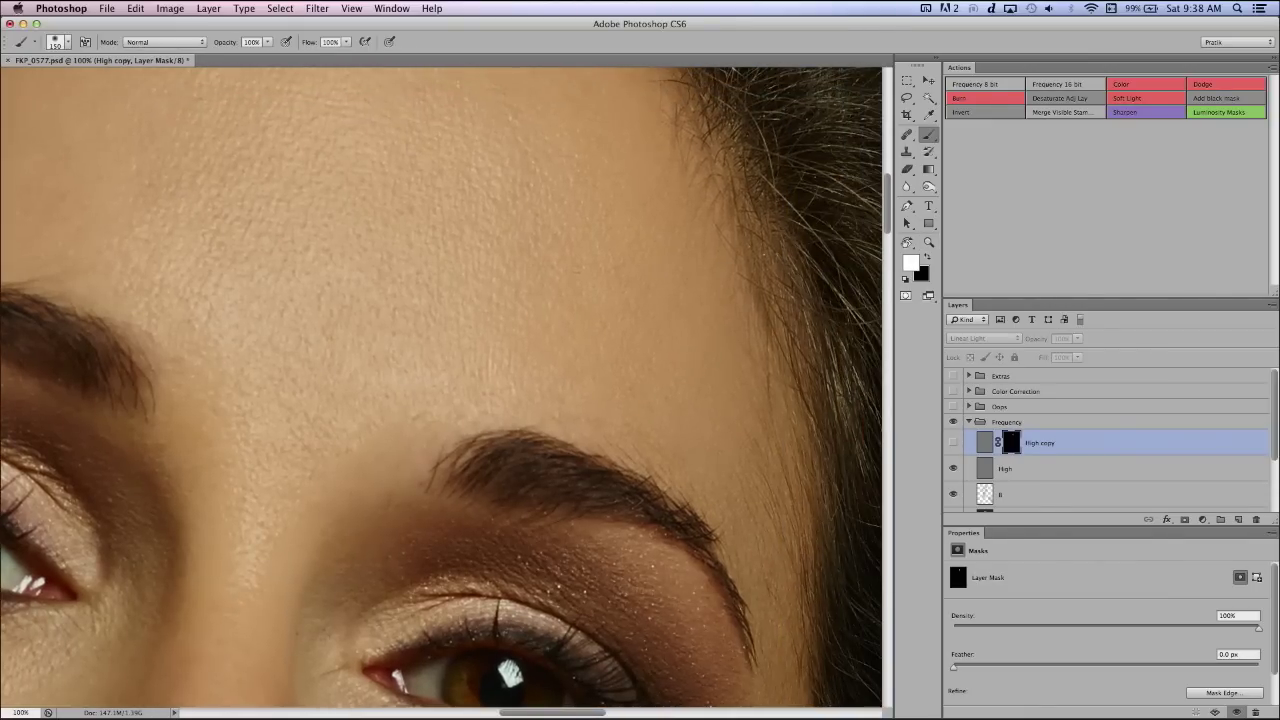
pyautogui.press('z')
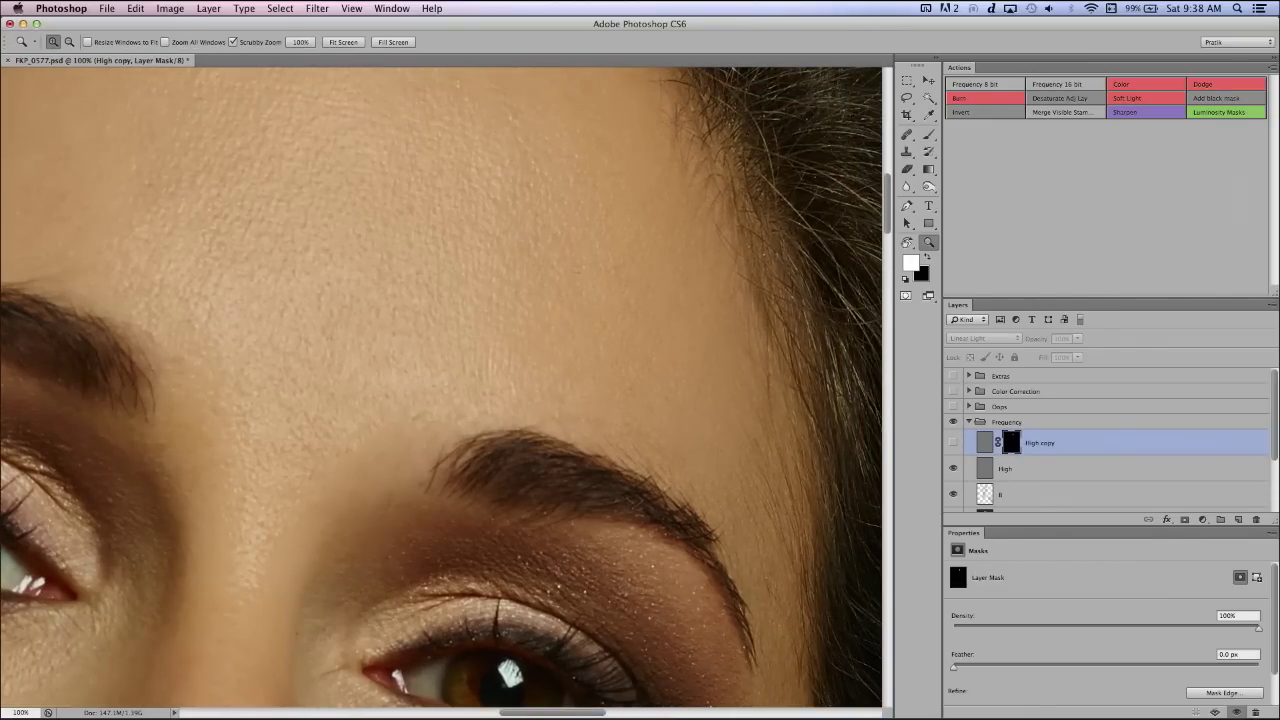
pyautogui.click(718, 350)
pyautogui.press('b')
pyautogui.press('super+comma')
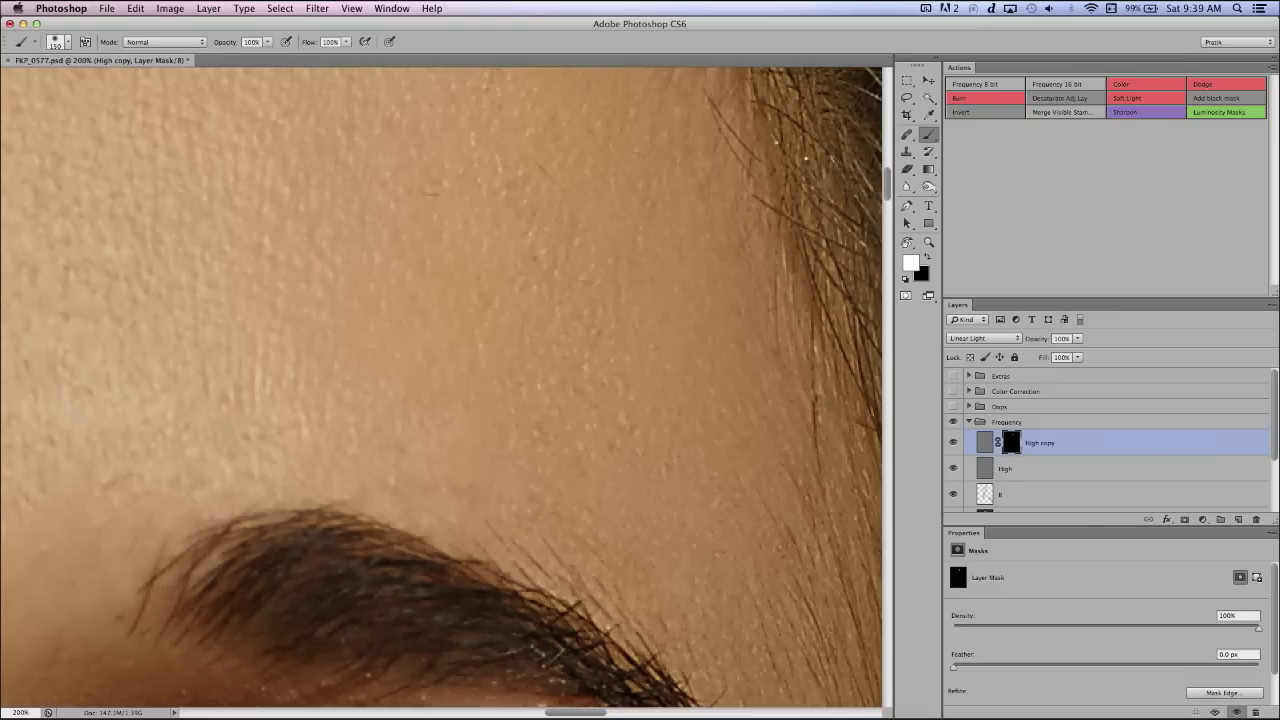
pyautogui.press('super+minus')
pyautogui.press('super+minus')
pyautogui.press('super+minus')
pyautogui.press('super+minus')
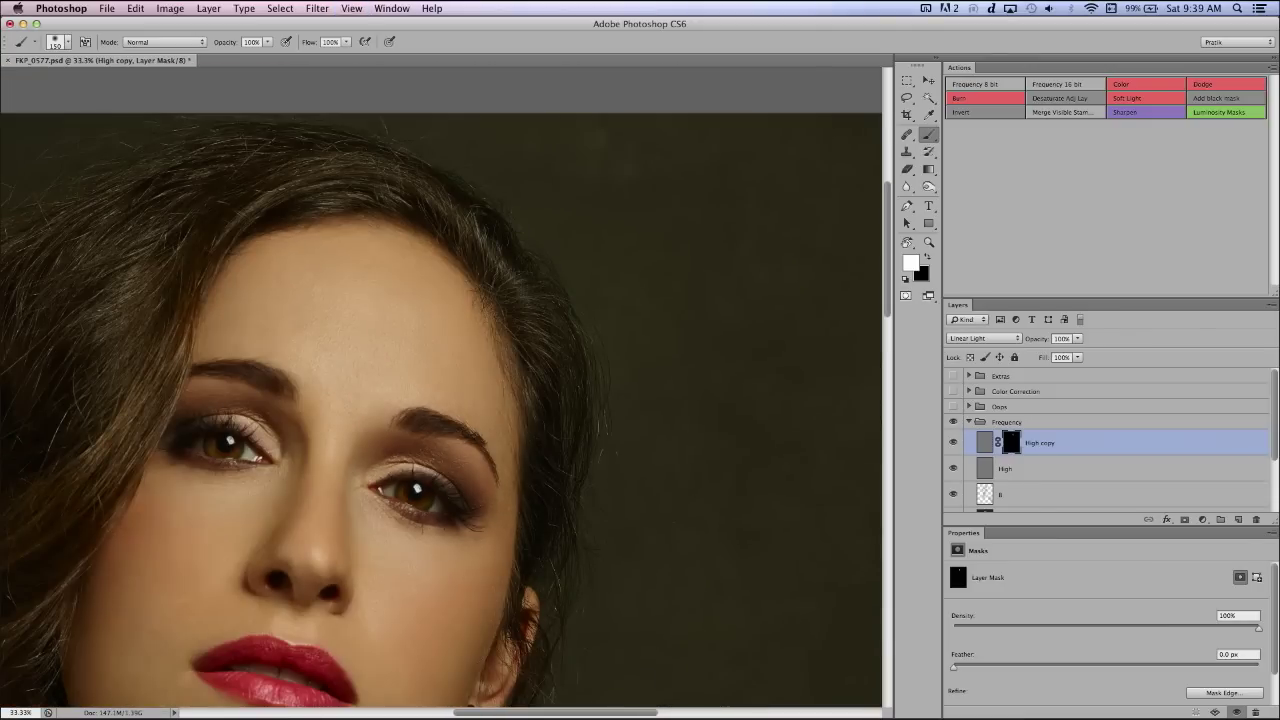
pyautogui.press('super+plus')
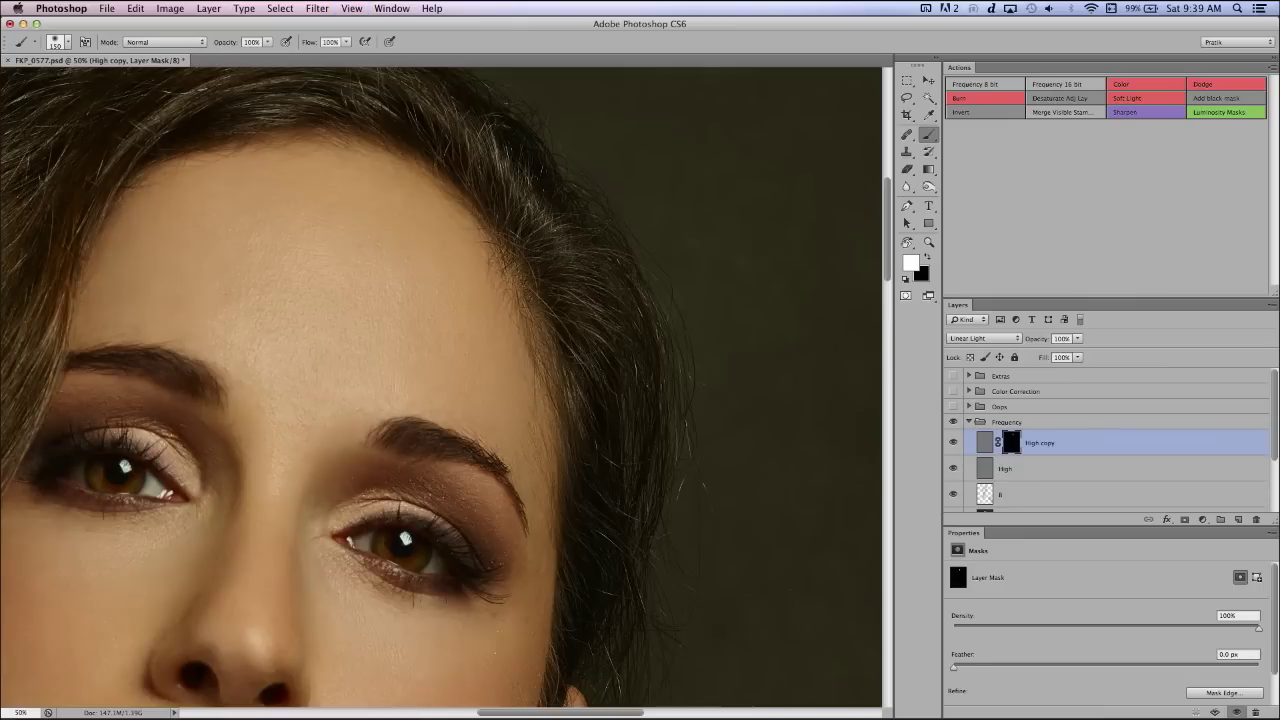
# - Merge the High copy layer into the High layer, without keeping an extra blank layer above it
pyautogui.press('super+e')
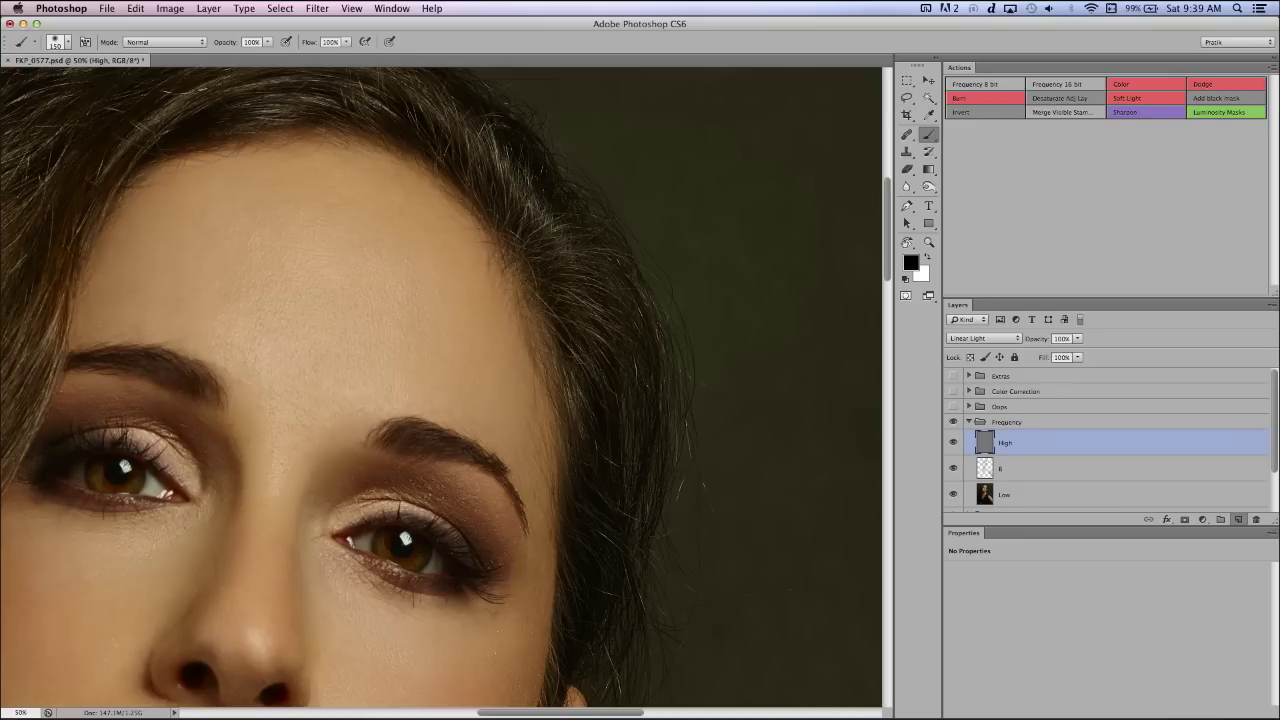
pyautogui.click(1238, 519)
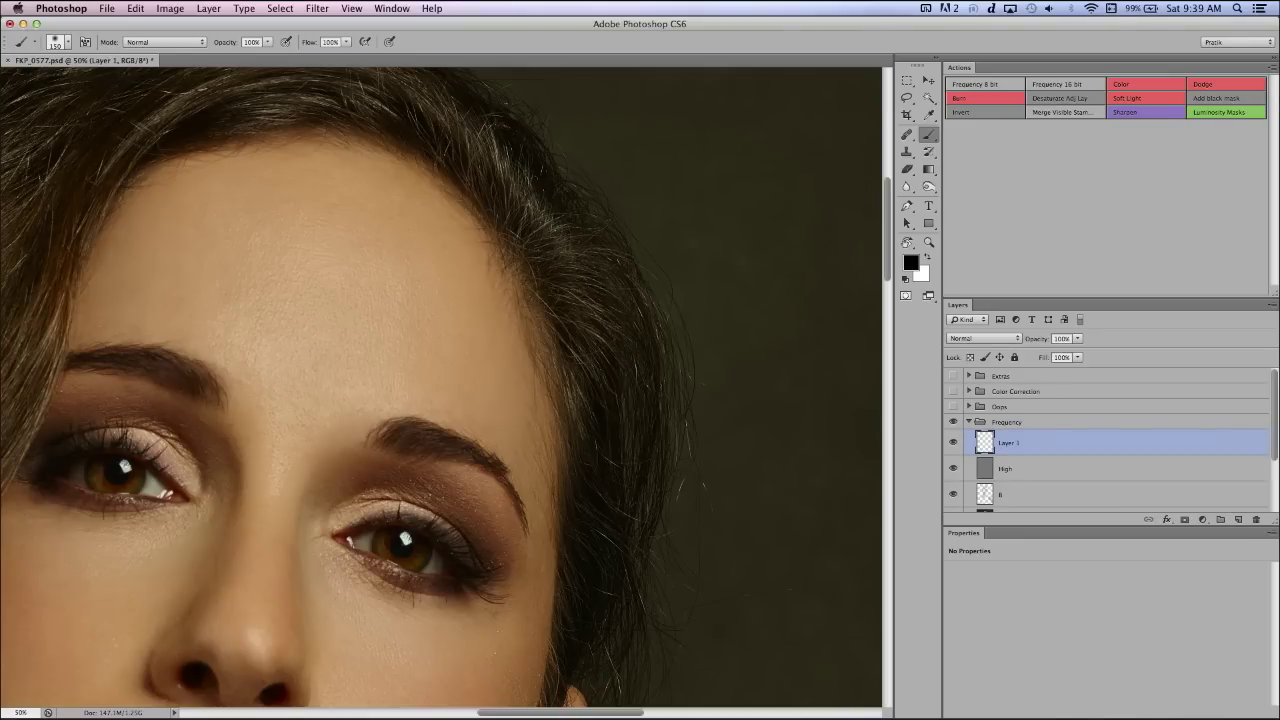
pyautogui.press('super+z')
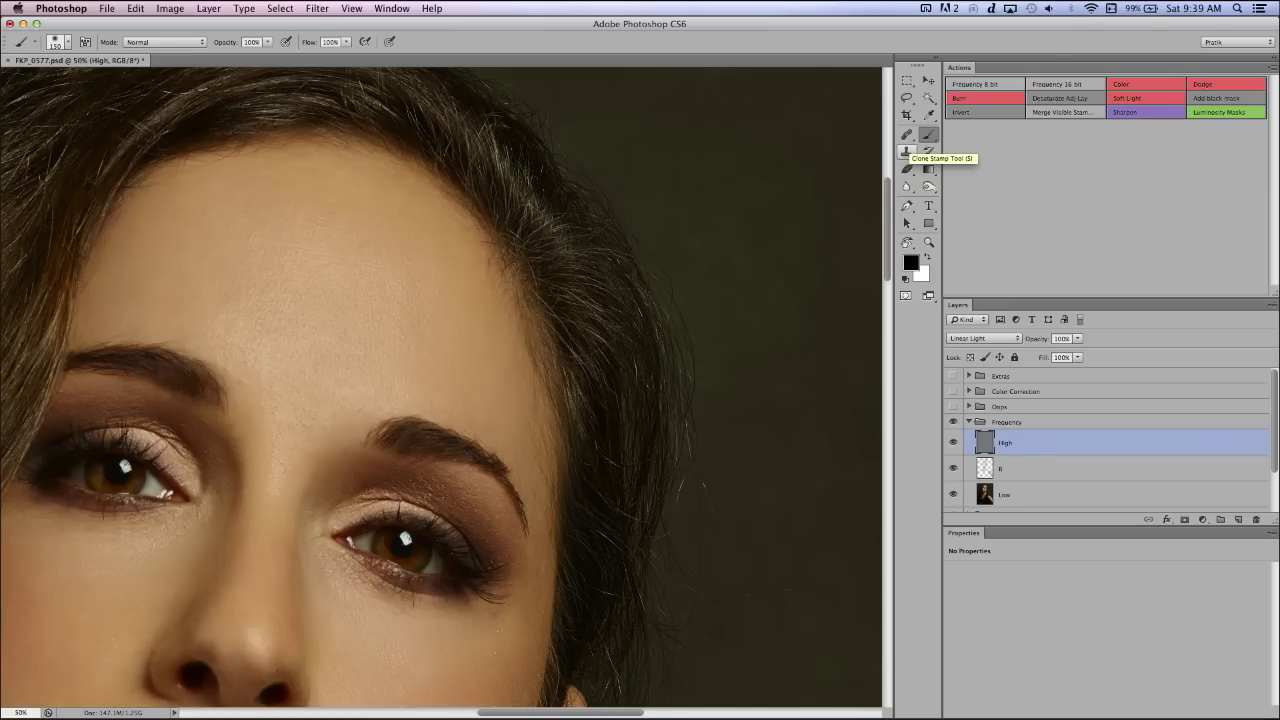
# - Choose the Clone Stamp tool and set it to sample the Current Layer only
pyautogui.click(906, 152)
pyautogui.press('Escape')
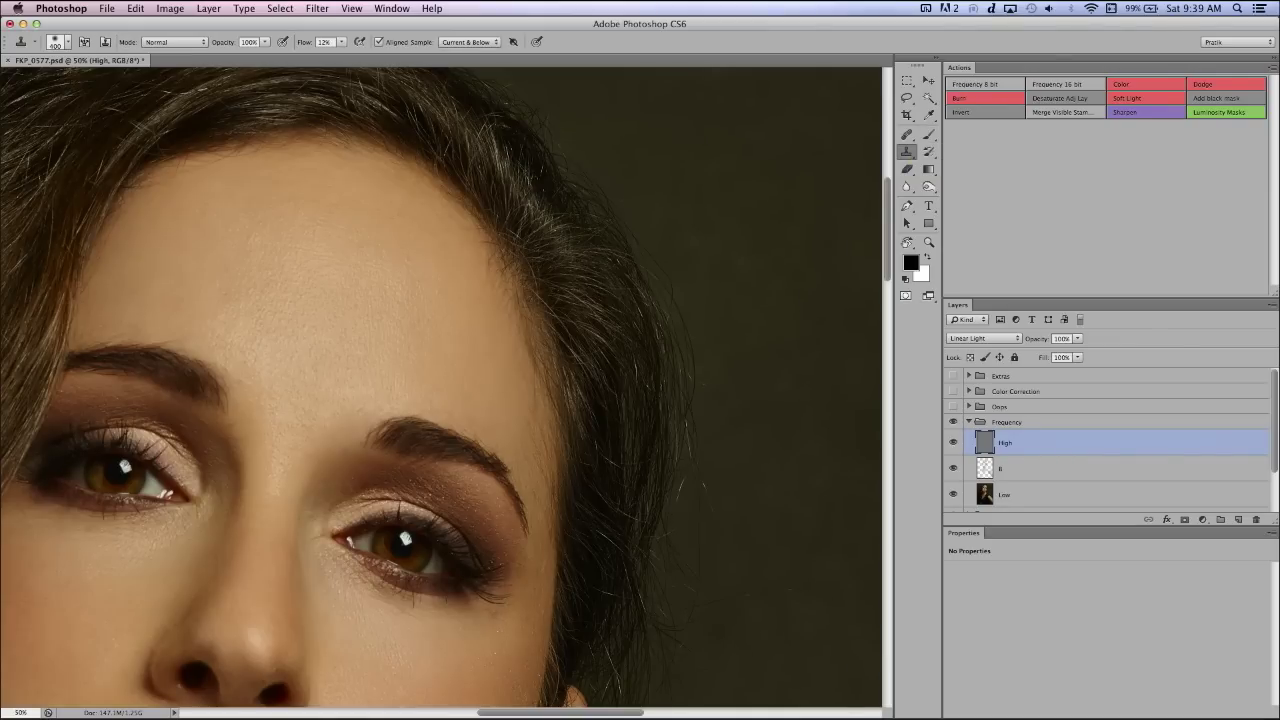
pyautogui.click(468, 42)
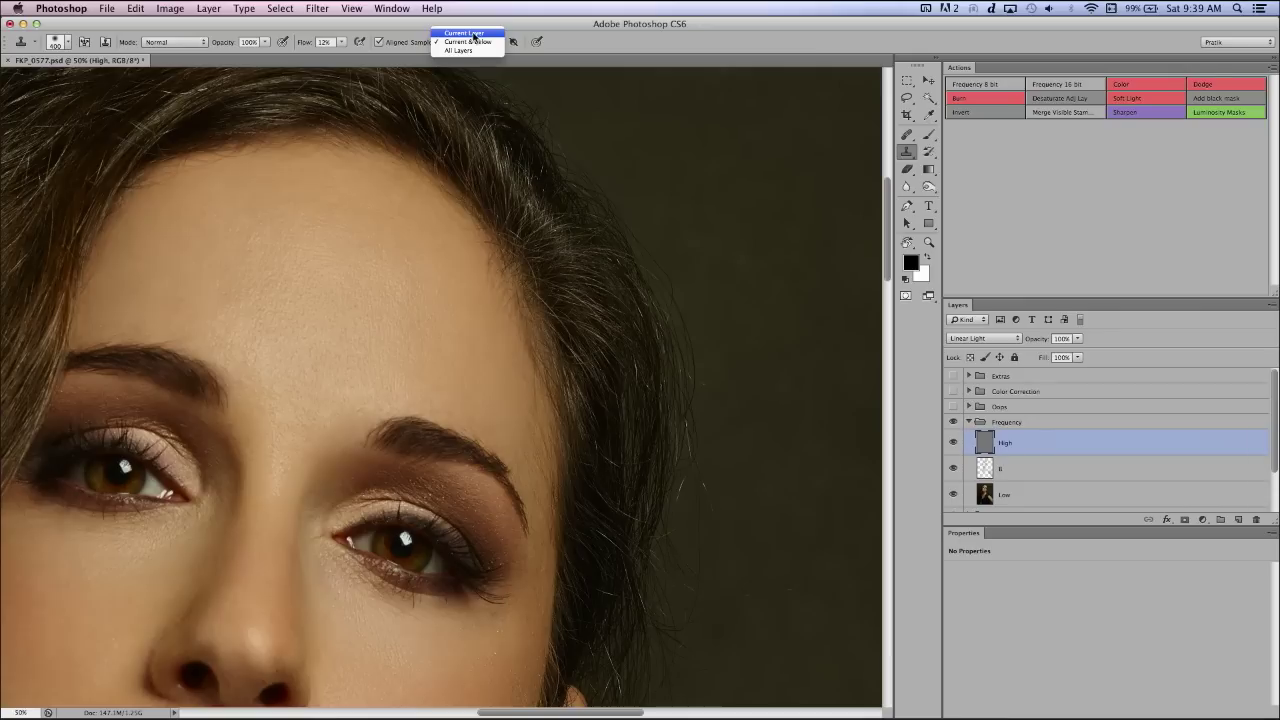
pyautogui.click(482, 34)
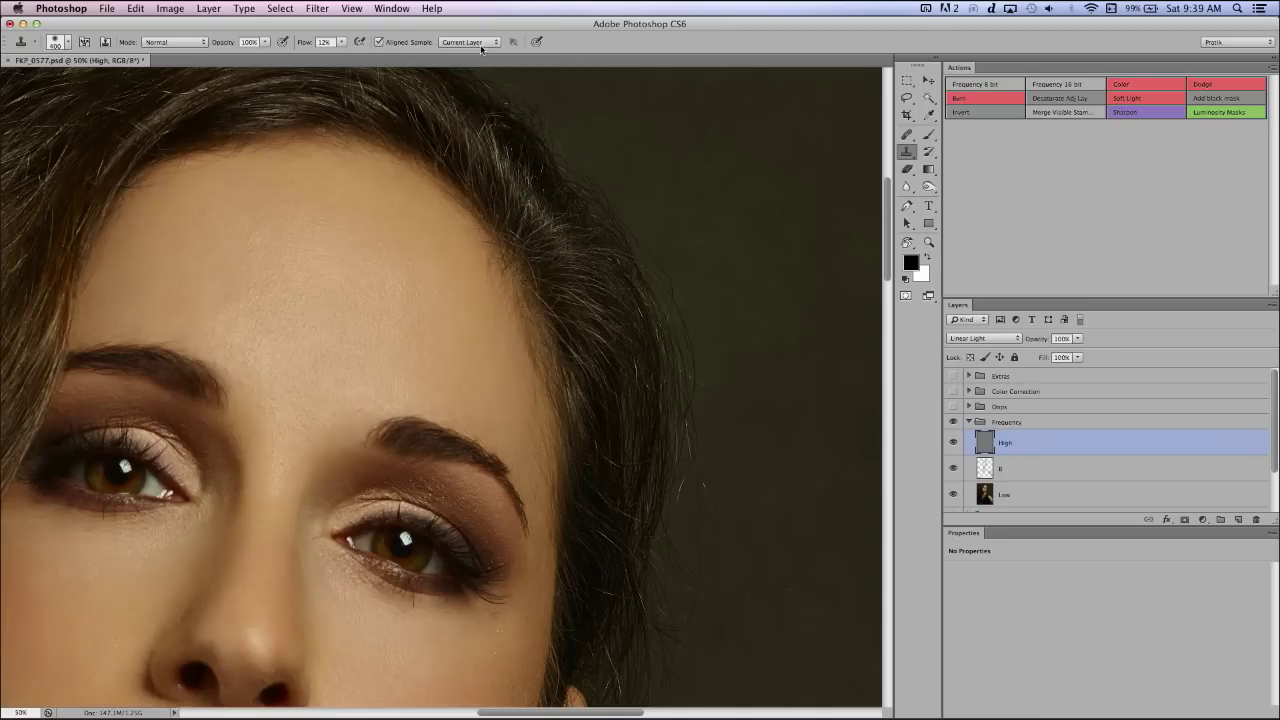
# - With a 500 px Clone Stamp at 10% flow, clone mid-forehead texture onto the smoother skin above the right-hand eyebrow
pyautogui.press('super+equal')
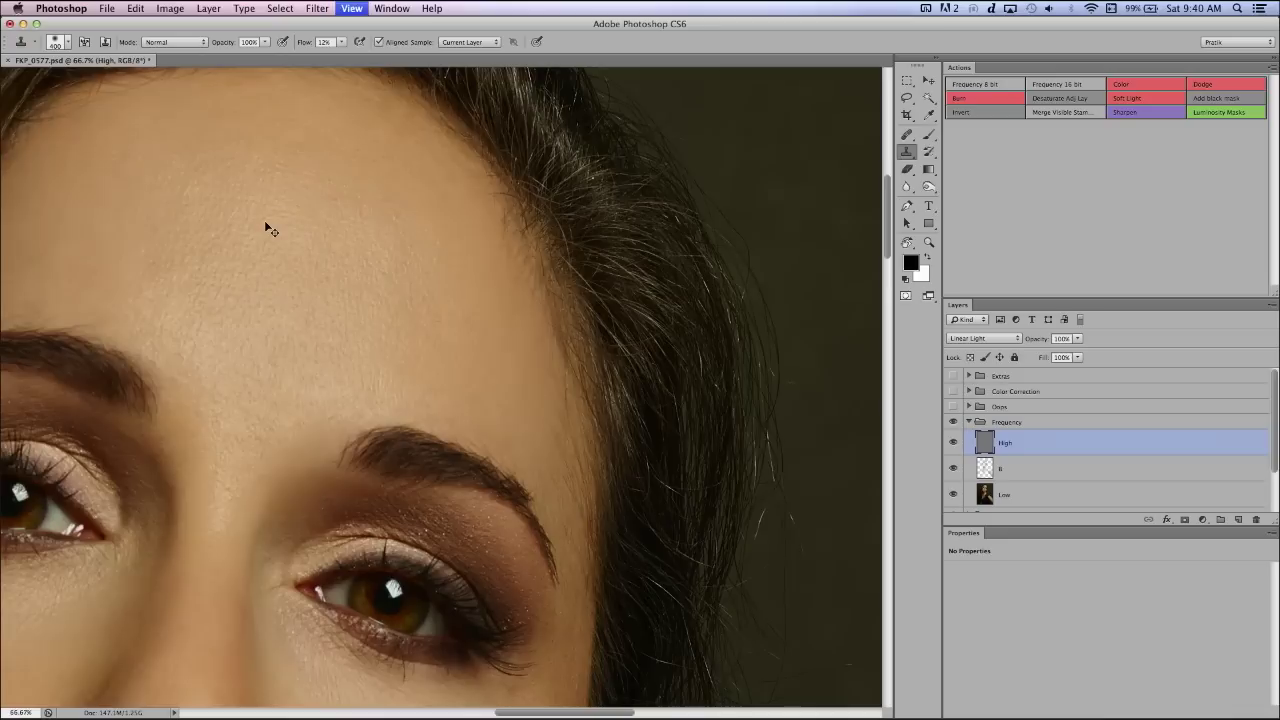
pyautogui.moveTo(94, 163); pyautogui.dragTo(340, 163)
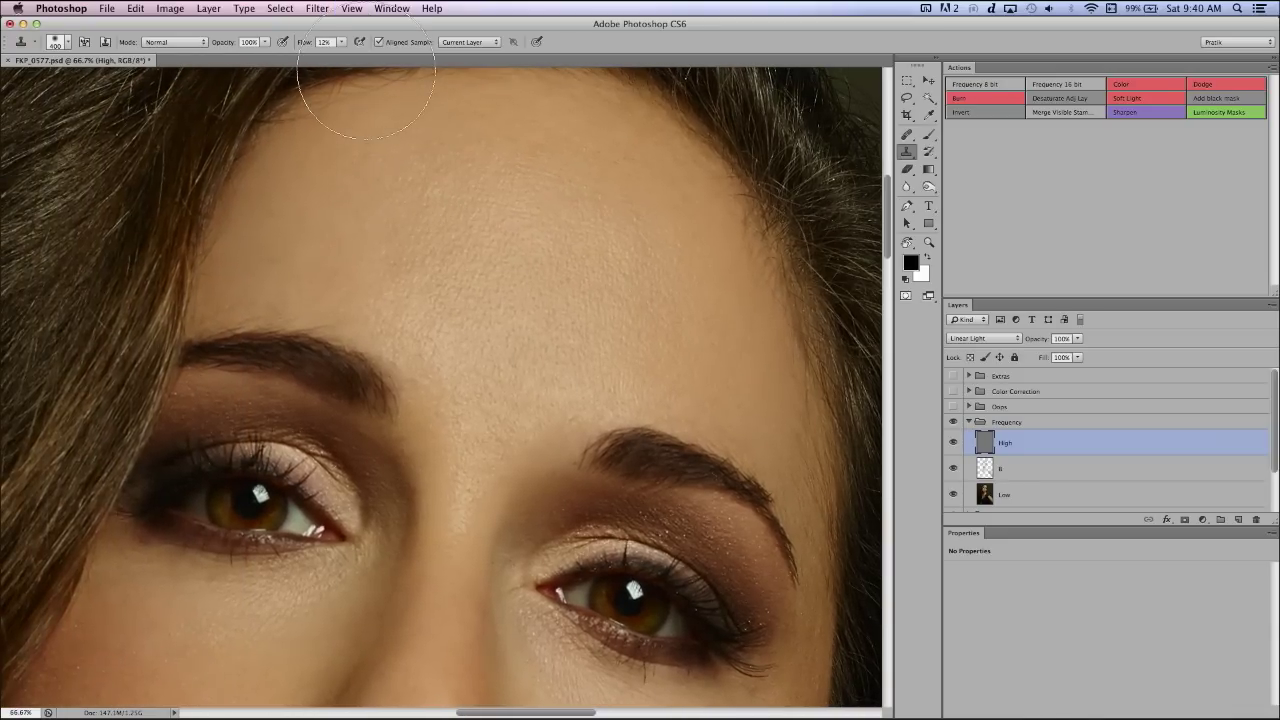
pyautogui.press('[')
pyautogui.press('[')
pyautogui.press(']')
pyautogui.press(']')
pyautogui.press(']')
pyautogui.keyDown('alt'); pyautogui.click(612, 288); pyautogui.keyUp('alt')
pyautogui.moveTo(722, 360)
pyautogui.mouseDown()
pyautogui.moveTo(691, 272)
pyautogui.moveTo(689, 231)
pyautogui.moveTo(670, 326)
pyautogui.moveTo(757, 337)
pyautogui.mouseUp()
# - Clone the pored mid-forehead texture onto the smooth skin above the left-hand eyebrow on the High layer
pyautogui.press('z')
pyautogui.press('s')
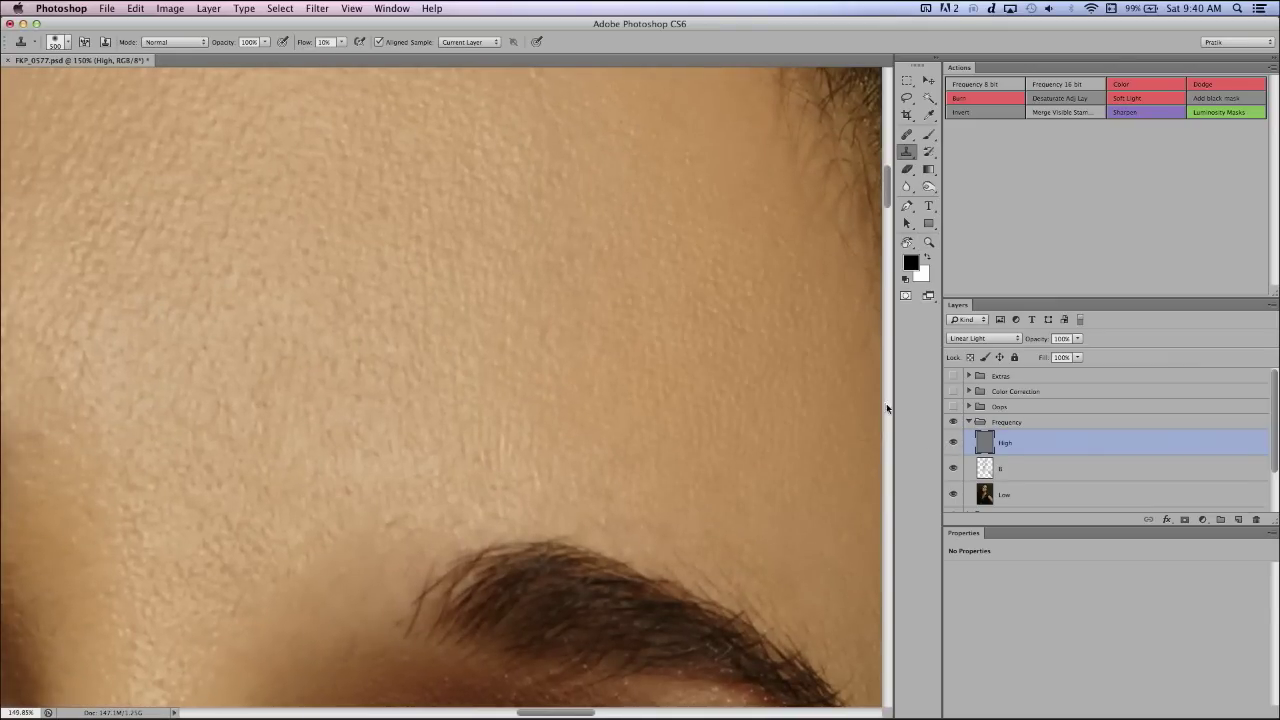
pyautogui.press('space')
pyautogui.moveTo(791, 379); pyautogui.dragTo(703, 357)
pyautogui.moveTo(491, 277); pyautogui.dragTo(715, 355)
pyautogui.moveTo(626, 331); pyautogui.dragTo(800, 418)
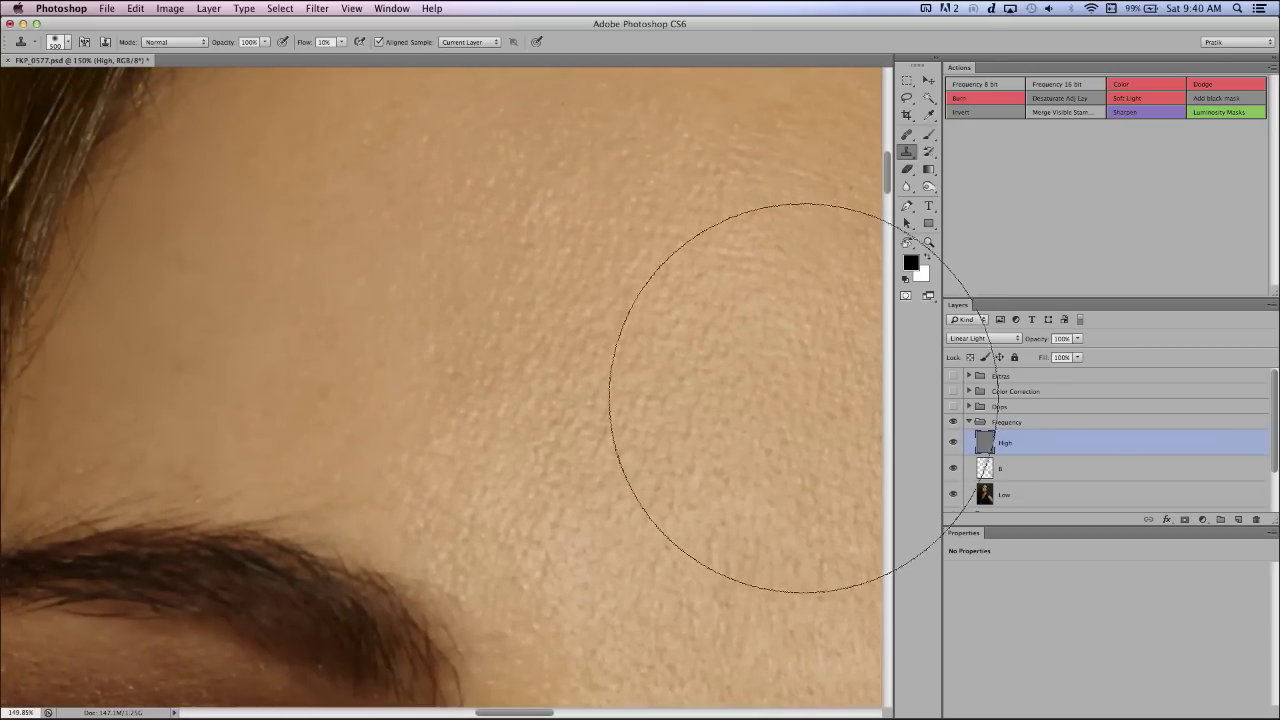
pyautogui.keyDown('alt'); pyautogui.click(578, 278); pyautogui.keyUp('alt')
pyautogui.moveTo(366, 268)
pyautogui.mouseDown()
pyautogui.moveTo(341, 290)
pyautogui.moveTo(322, 278)
pyautogui.mouseUp()
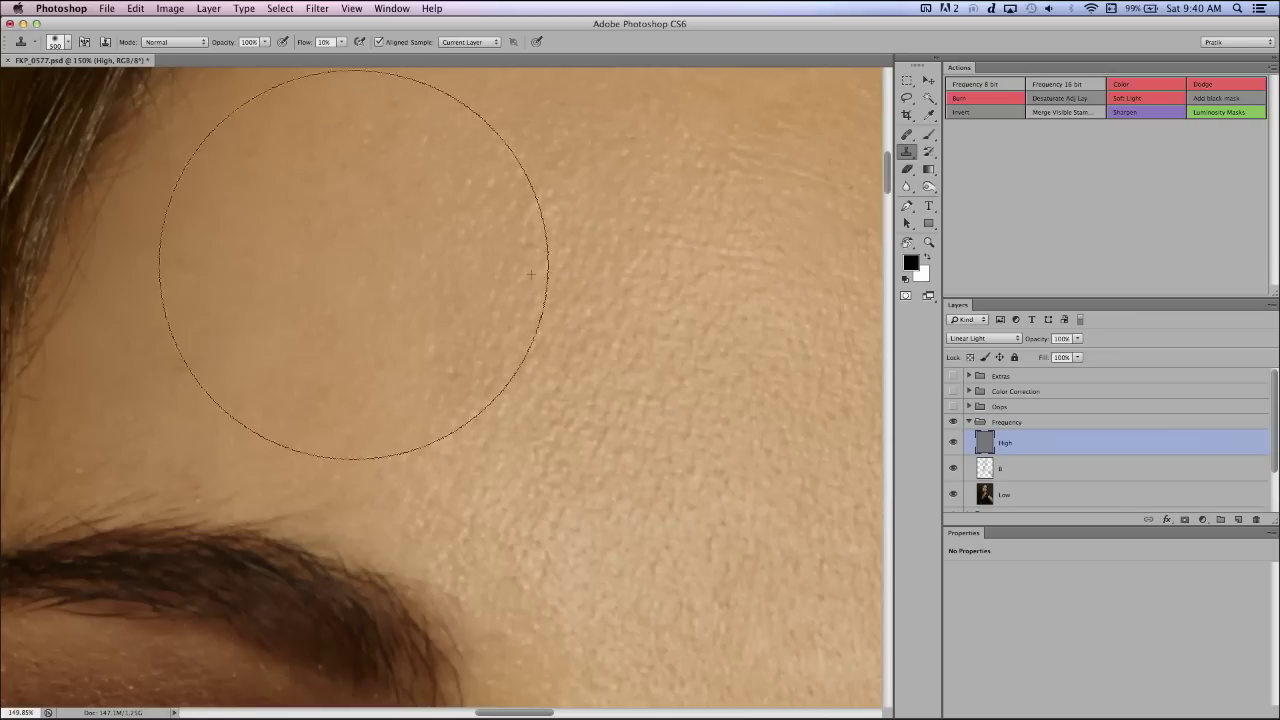
# - Compare the forehead with and without the last clone stroke, keeping the stroke applied
pyautogui.press('super+z')
pyautogui.press('super+z')
pyautogui.press('super+z')
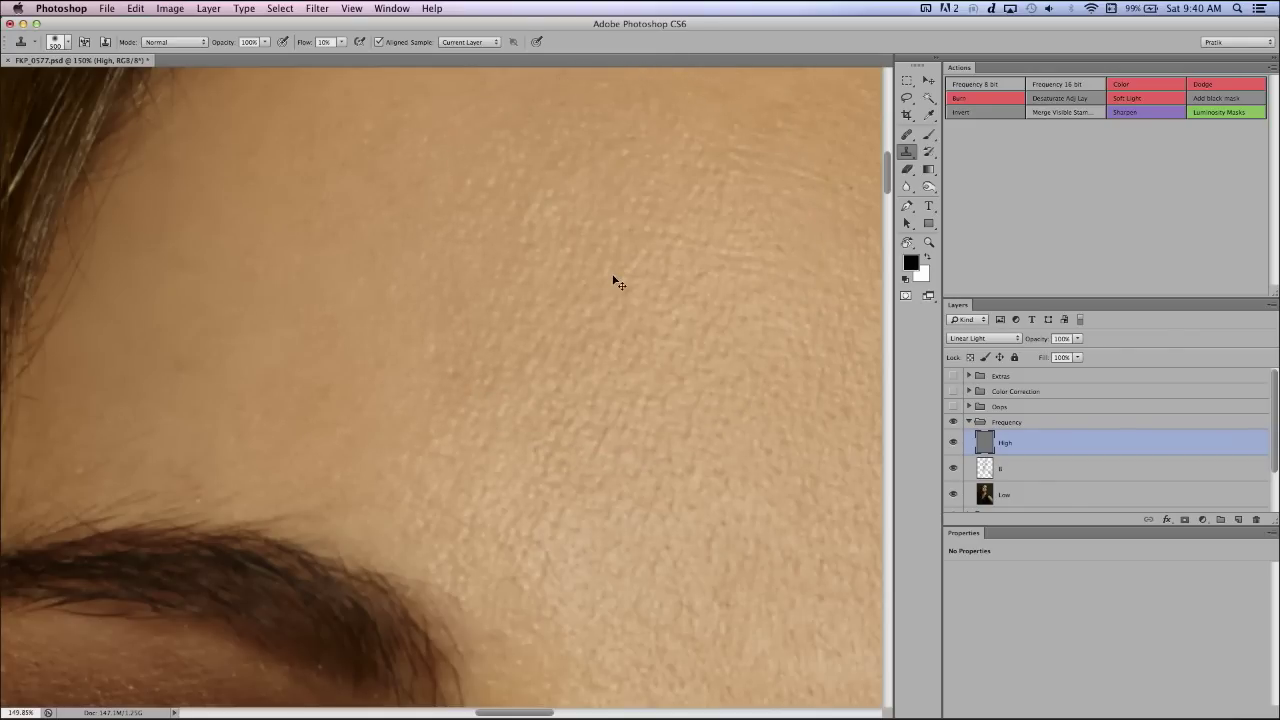
pyautogui.press('super+z')
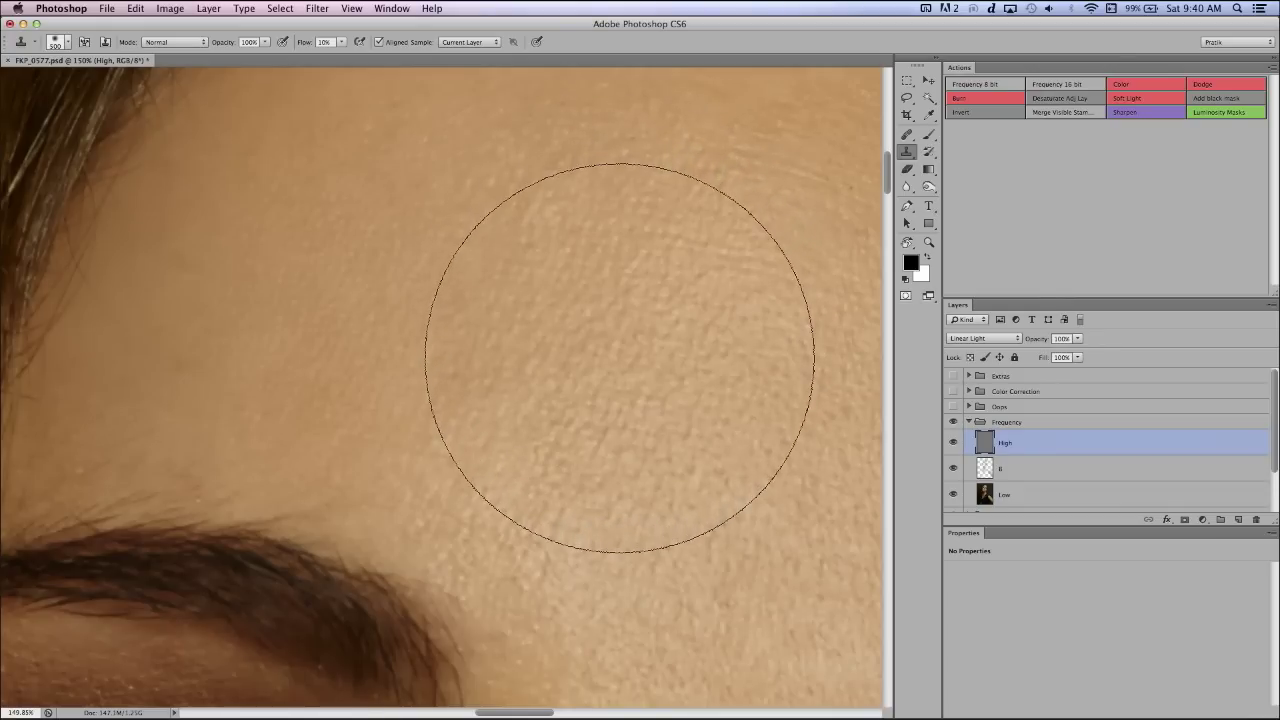
pyautogui.press('super+minus')
pyautogui.press('super+minus')
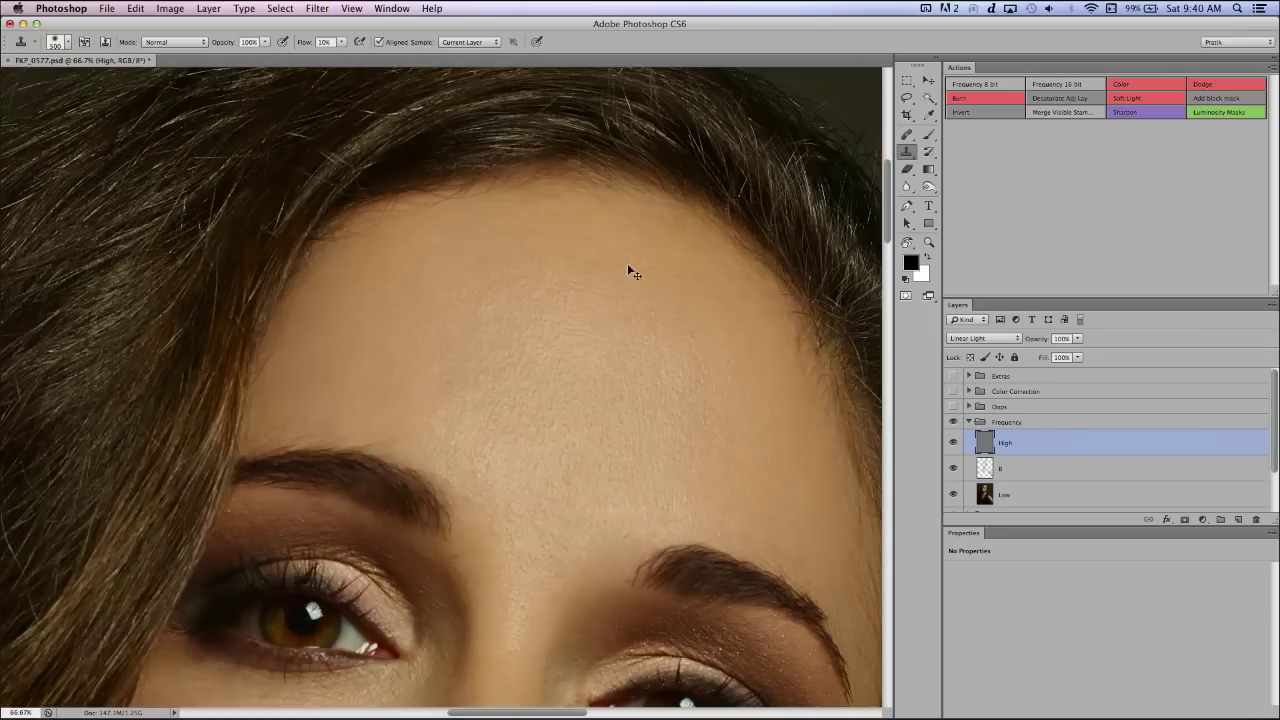